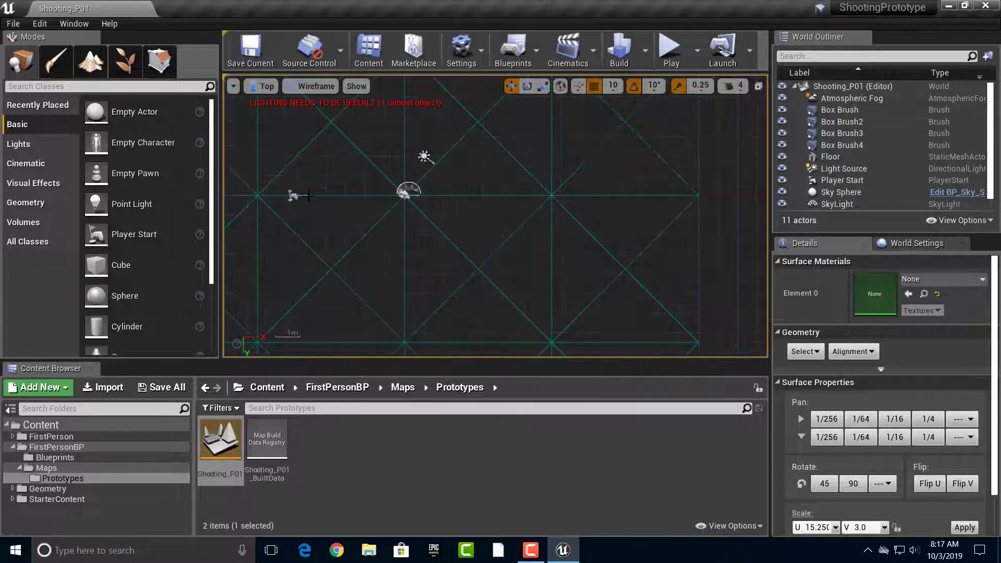
Move the Player Start back along the X axis to a location of about -830
click(294, 196)
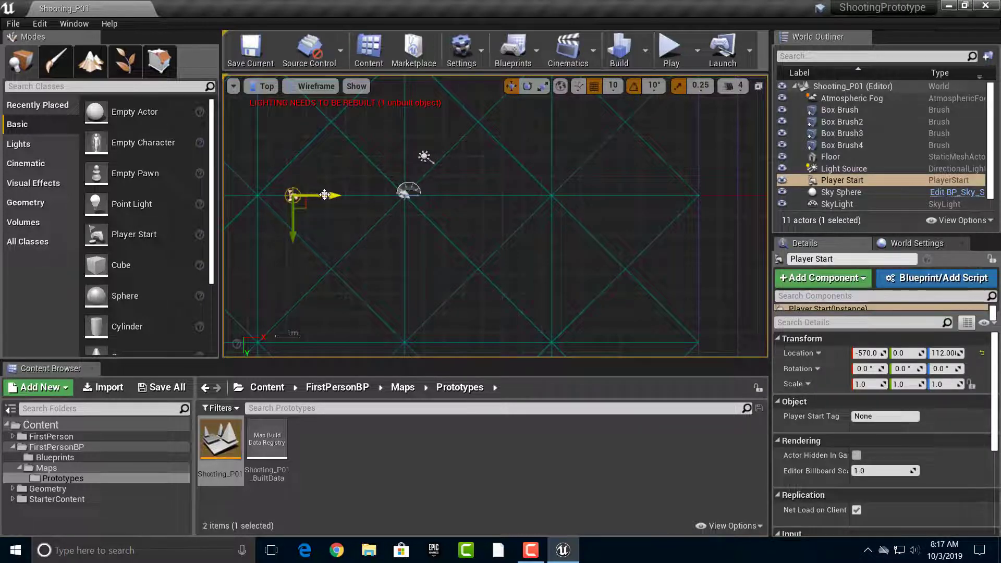
right_drag(363, 281, 498, 292)
scroll(498, 293, down, 2)
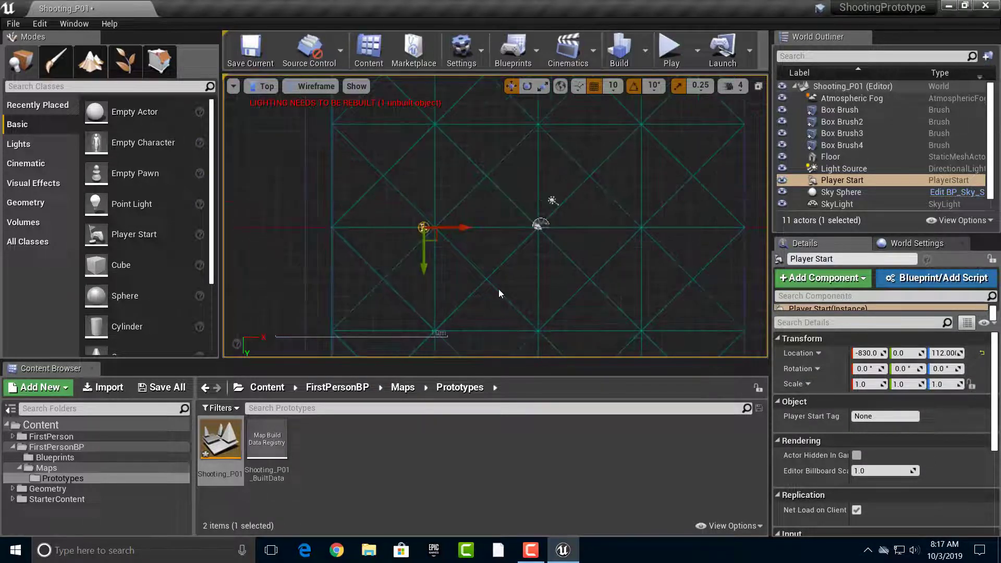
Duplicate the Box Brush wall behind the Player Start and place the copy mid-floor at about X -10
click(308, 224)
click(309, 226)
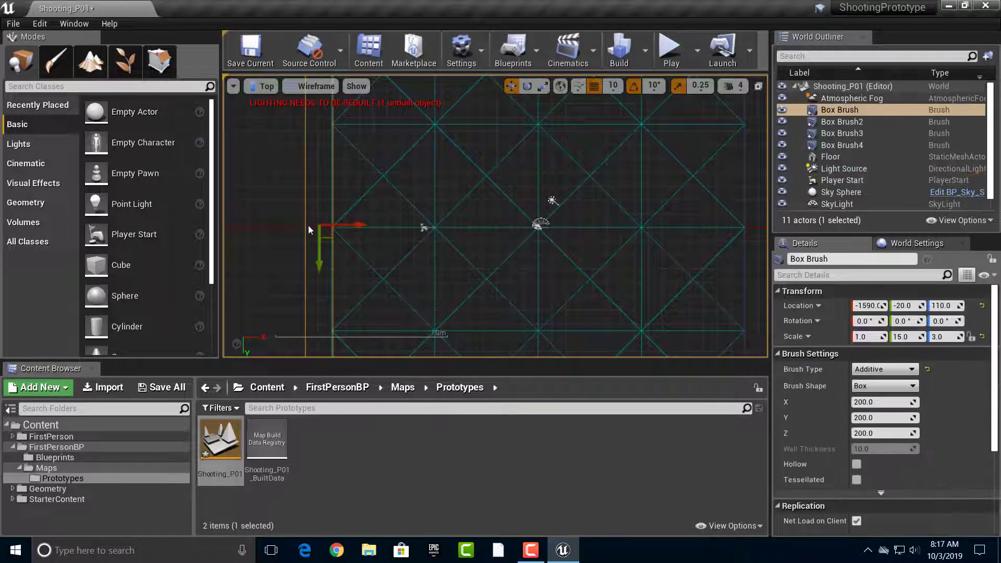
mouse_move(308, 227)
alt+mouse_down()
mouse_move(539, 226)
mouse_move(525, 226)
alt+mouse_up()
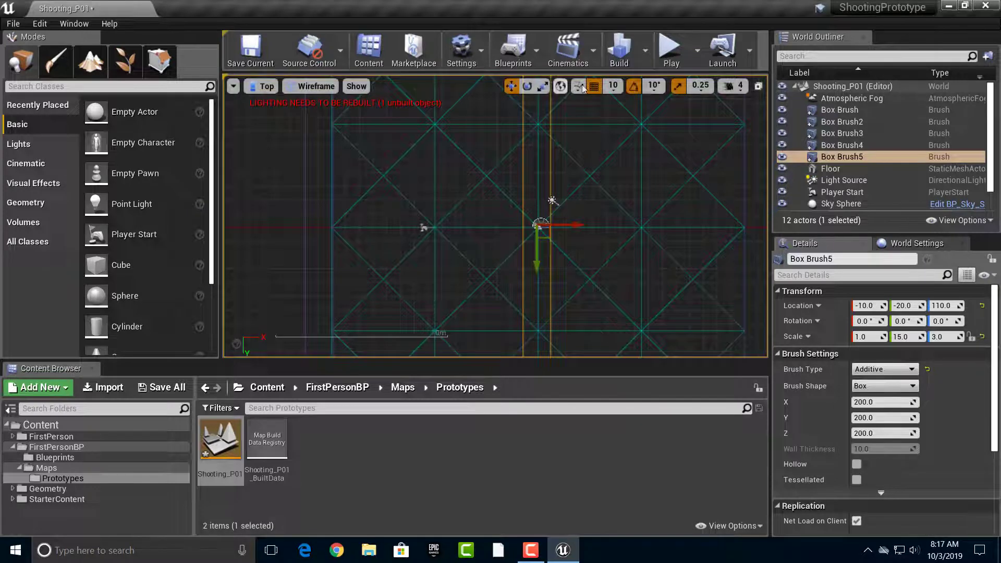
In the perspective view, set the copied middle wall's Z scale to 1 and lower it to about Z 10
click(267, 86)
click(291, 101)
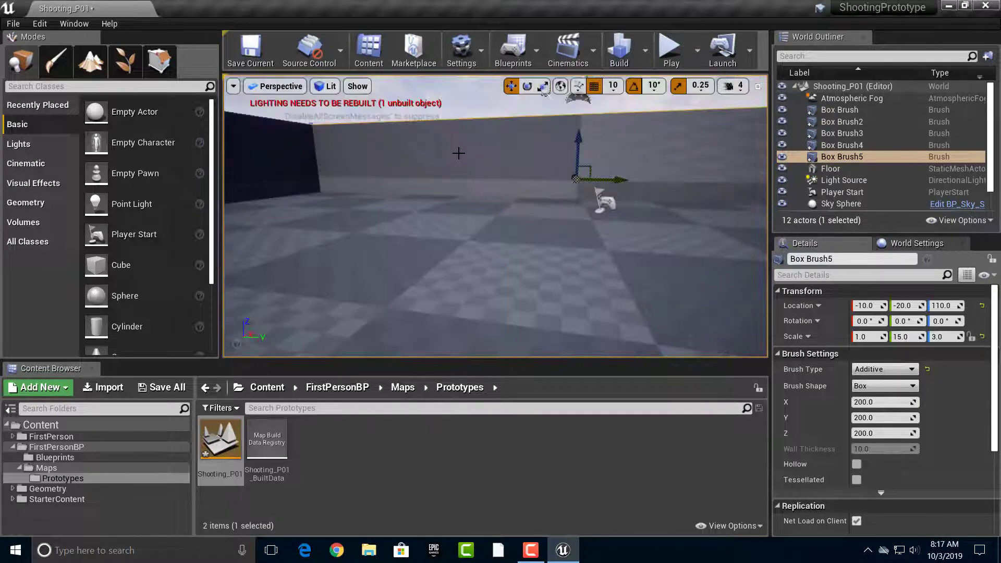
right_drag(510, 181, 535, 192)
right_click(437, 192)
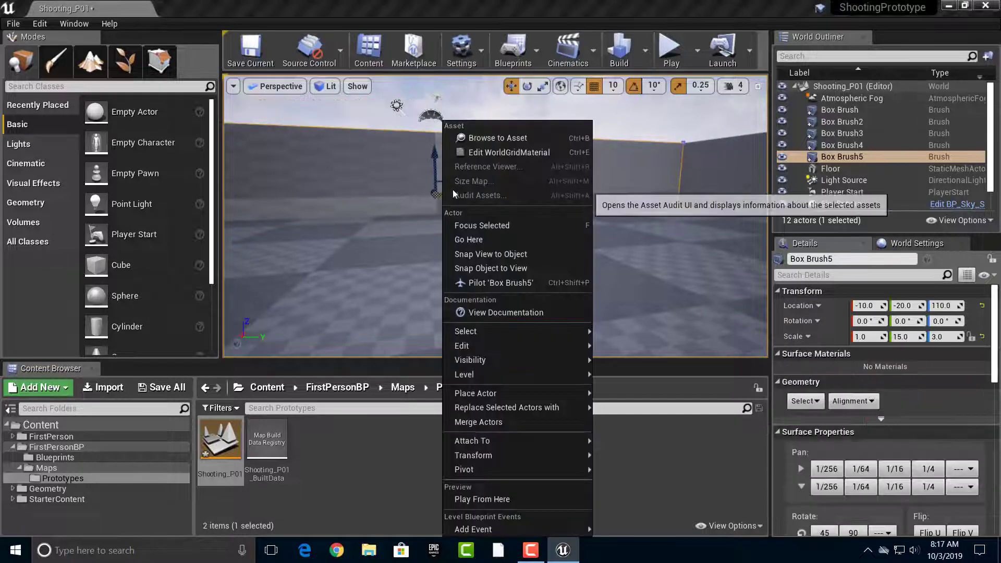
click(409, 194)
right_drag(409, 193, 334, 205)
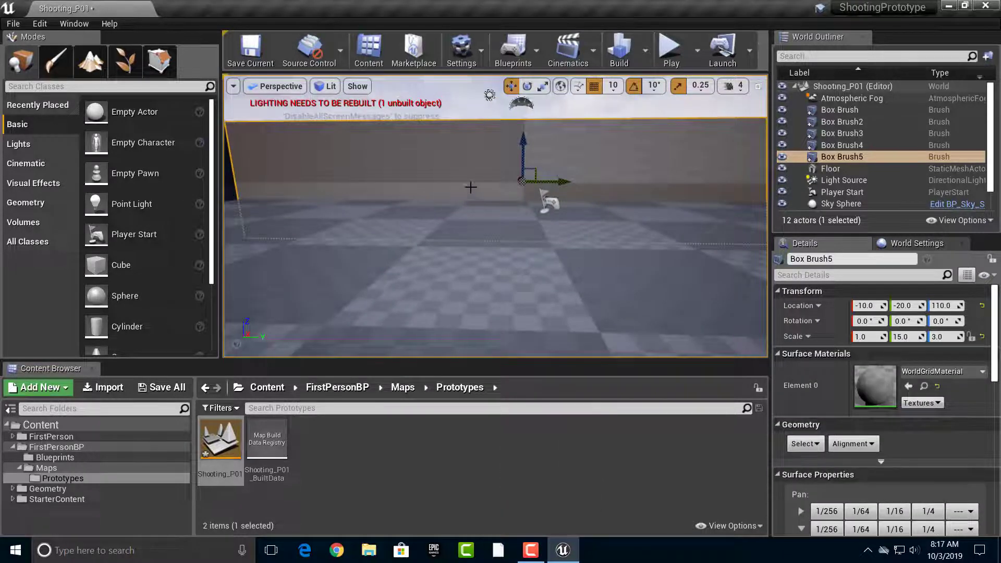
right_drag(508, 173, 544, 126)
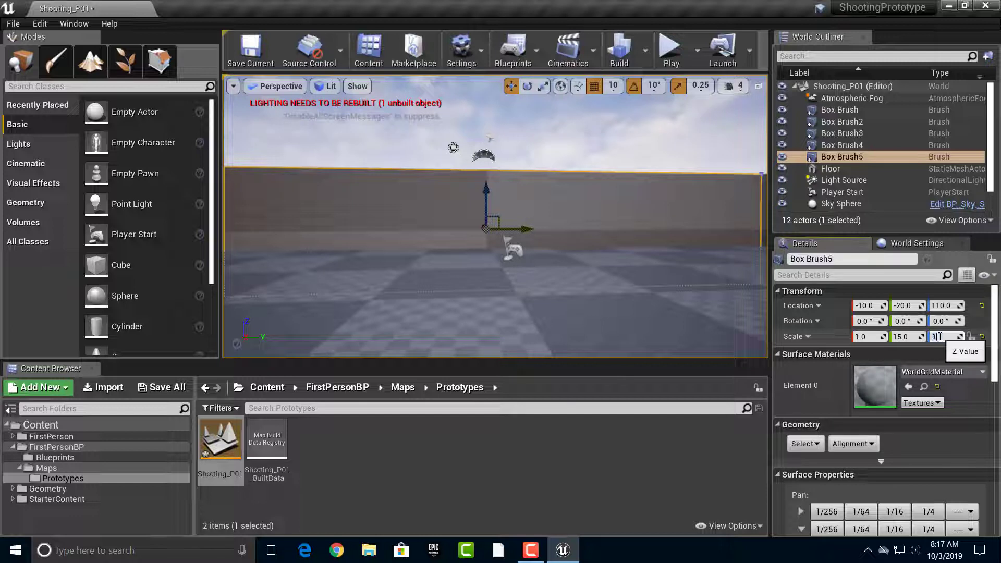
key(Return)
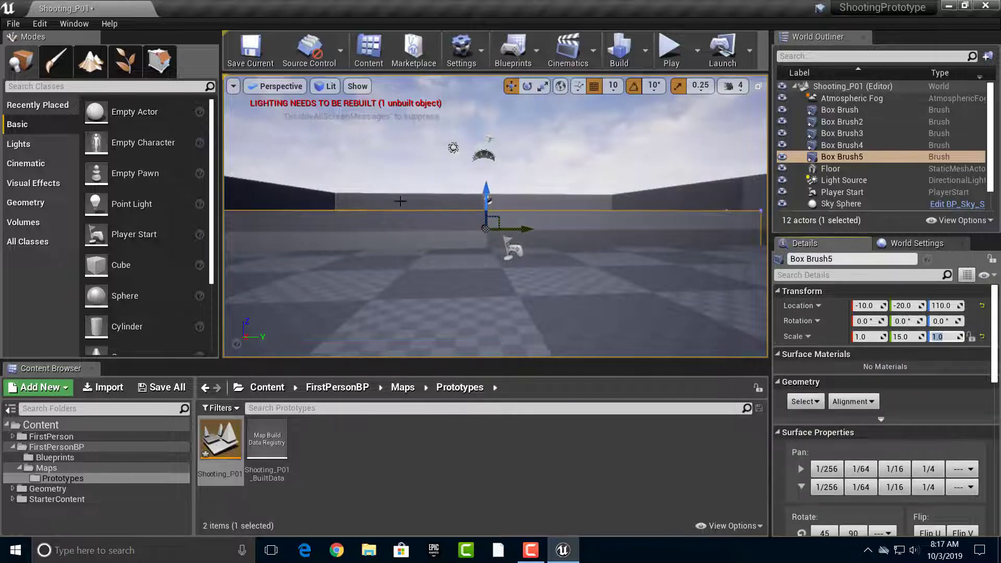
drag(486, 196, 487, 204)
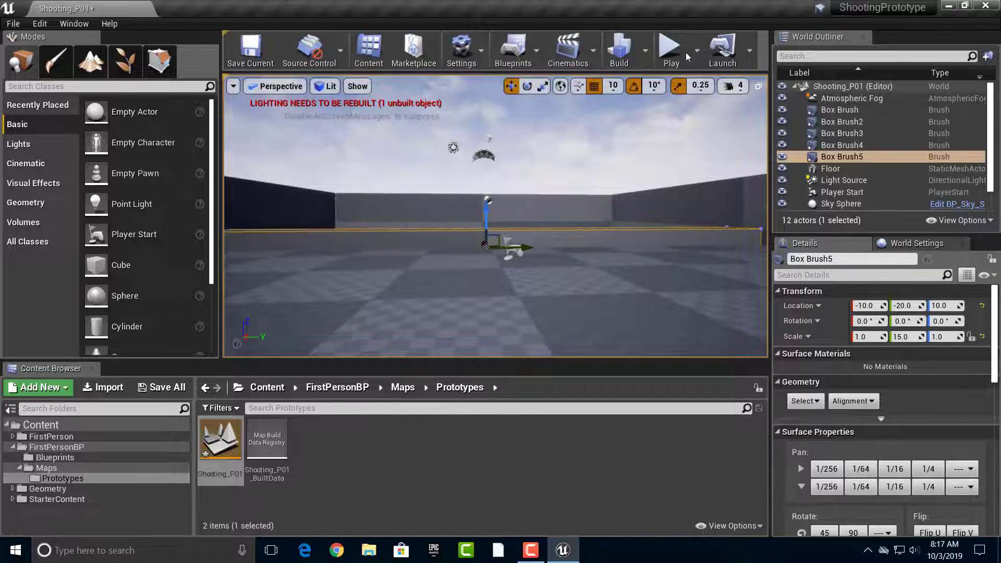
Play-test the level, firing a shot and walking up to the low middle wall to judge its height
click(664, 53)
click(593, 146)
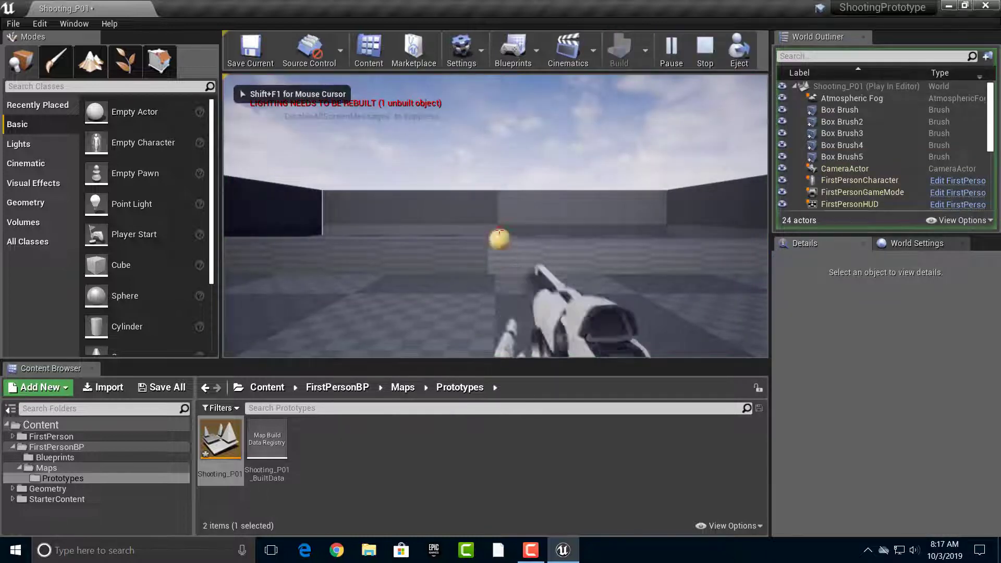
key(w)
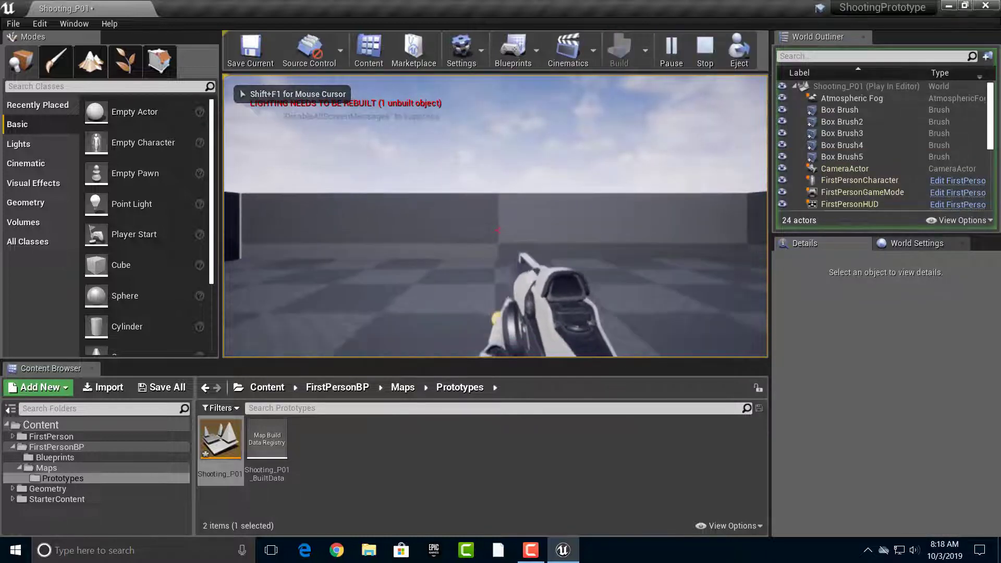
key(w)
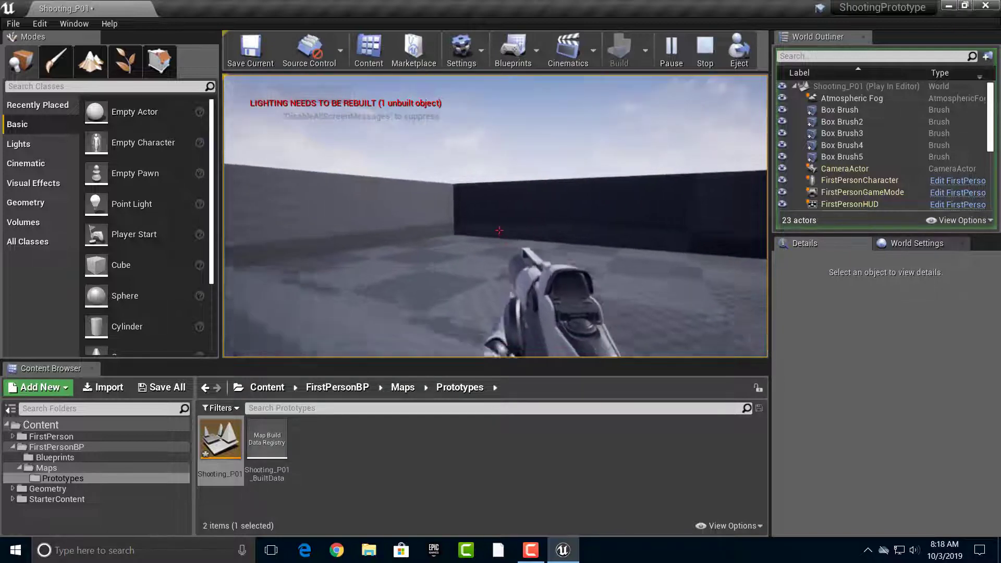
key(w)
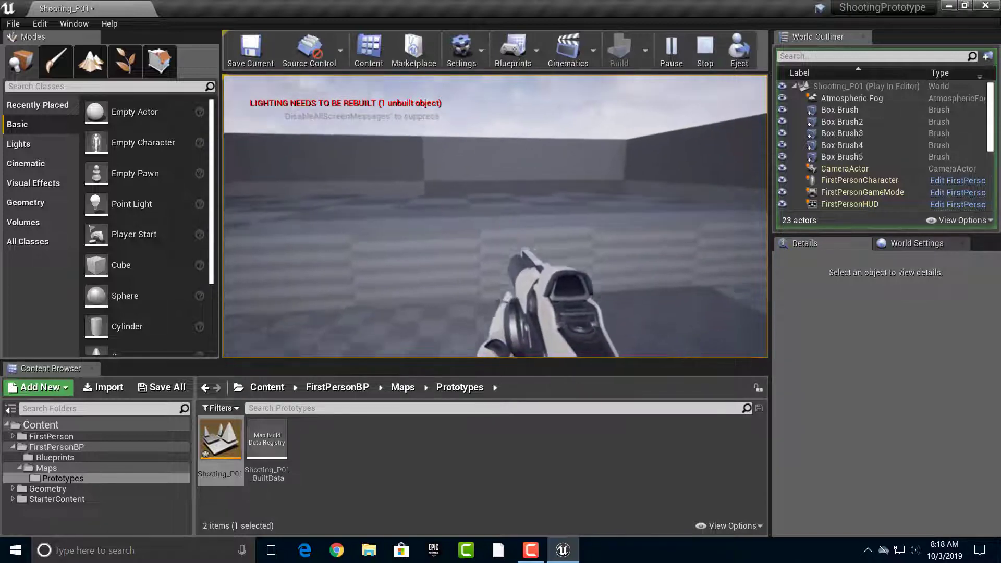
key(Escape)
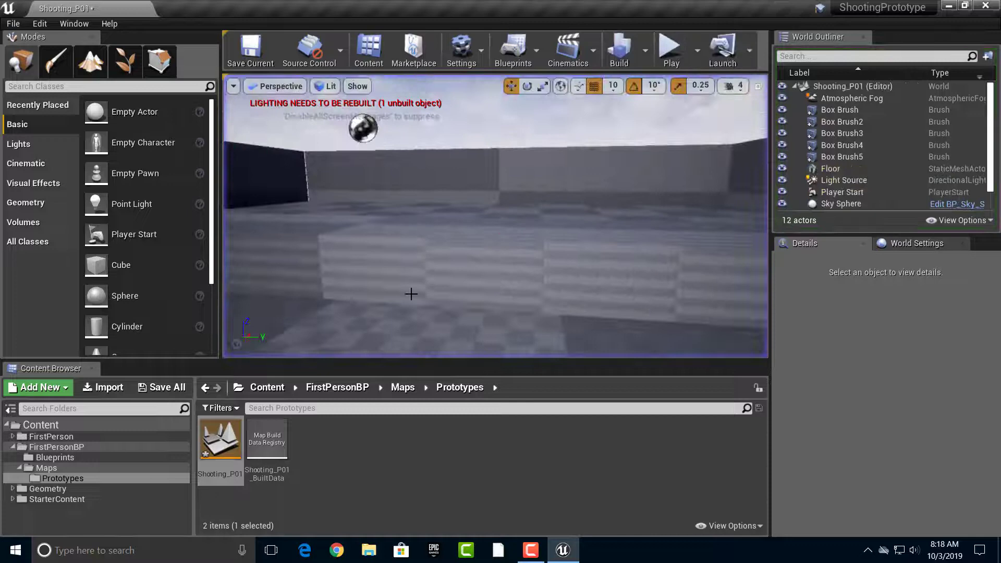
Raise the low middle wall to a Z location of 60
click(470, 260)
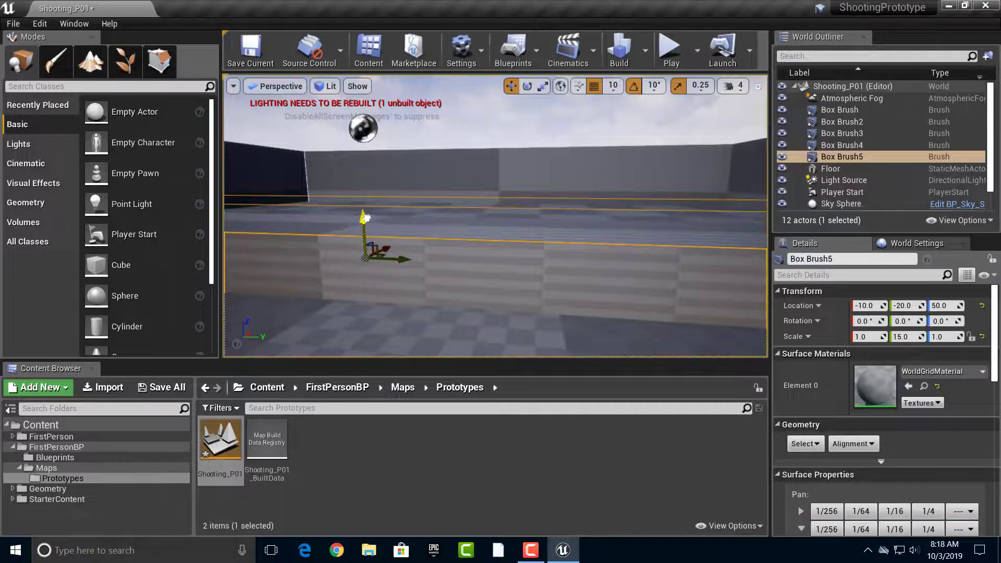
drag(367, 215, 367, 214)
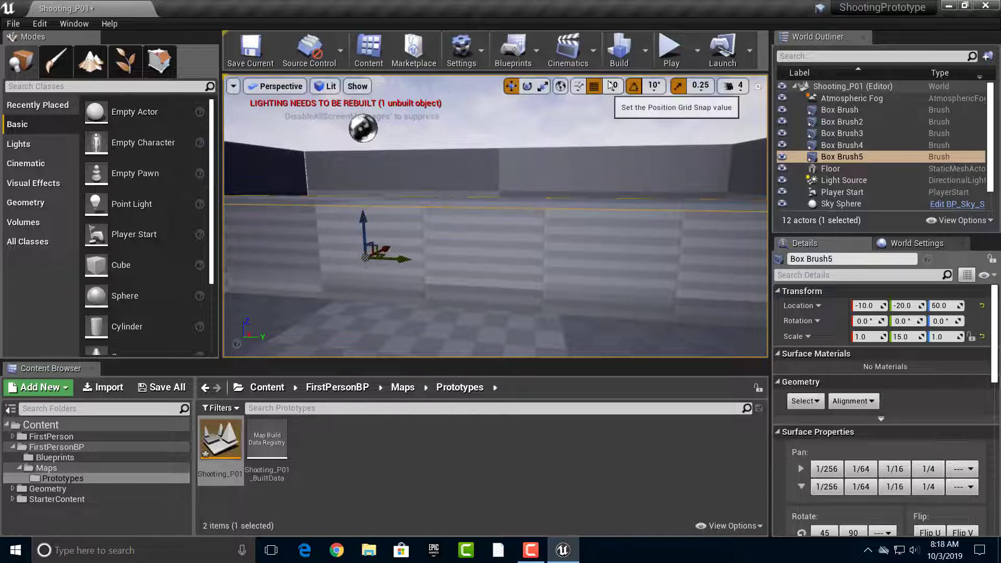
Play-test the raised middle wall by moving along it and shooting over it
click(670, 58)
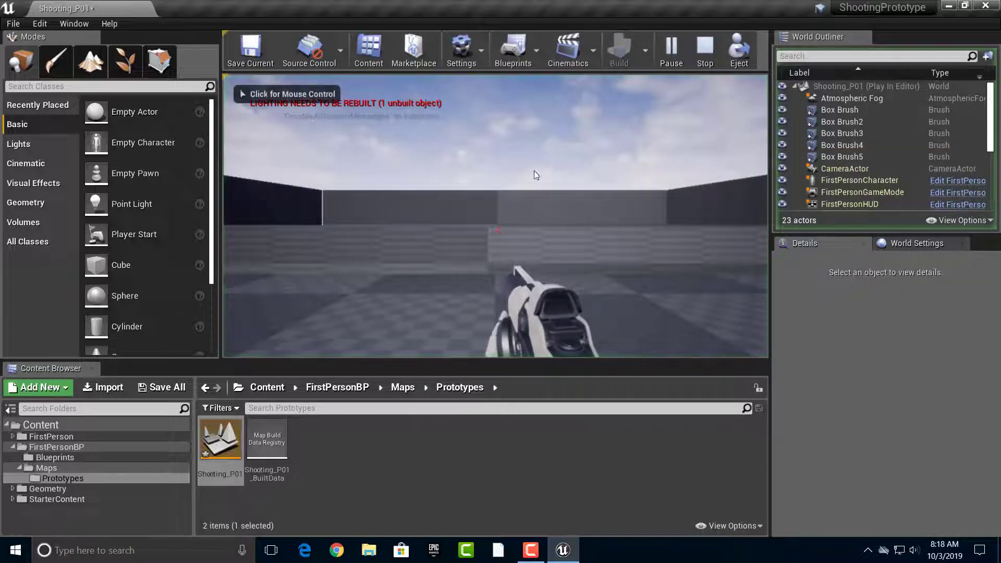
click(533, 170)
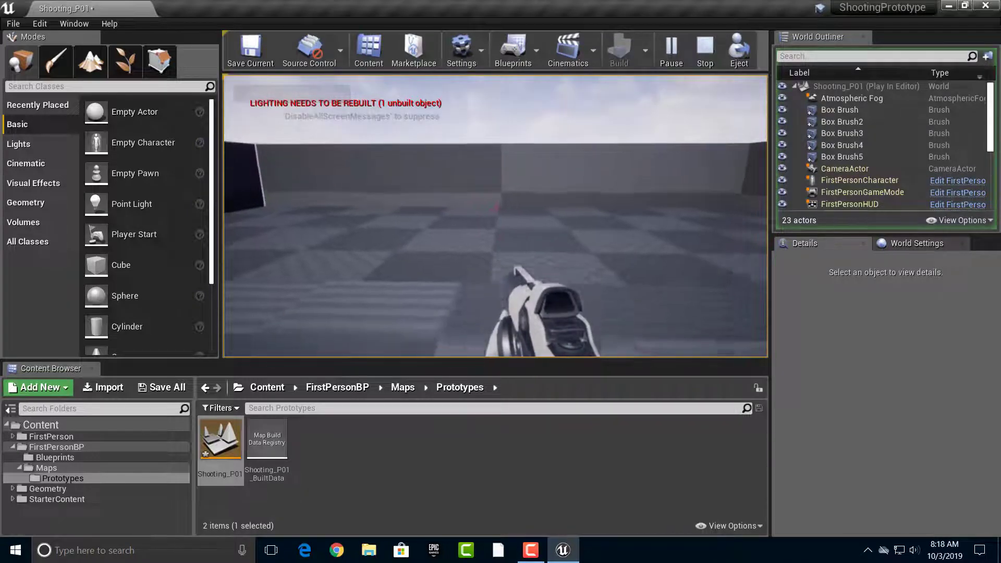
key(d)
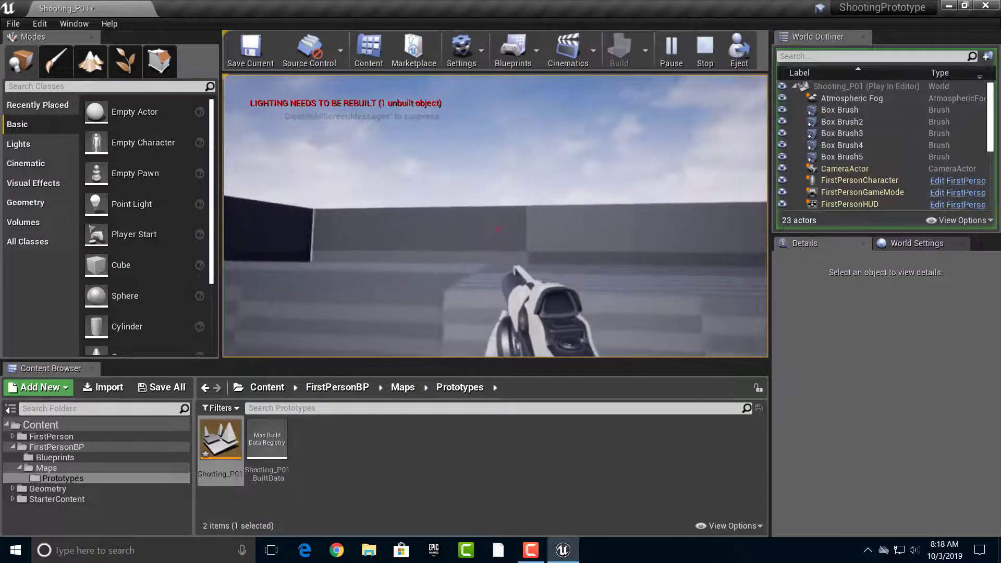
click(497, 230)
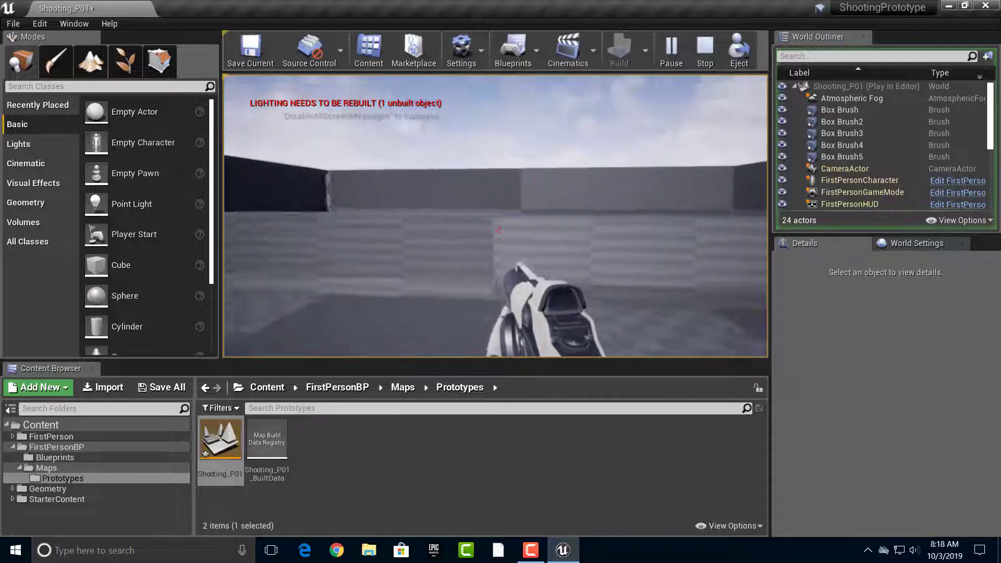
key(d)
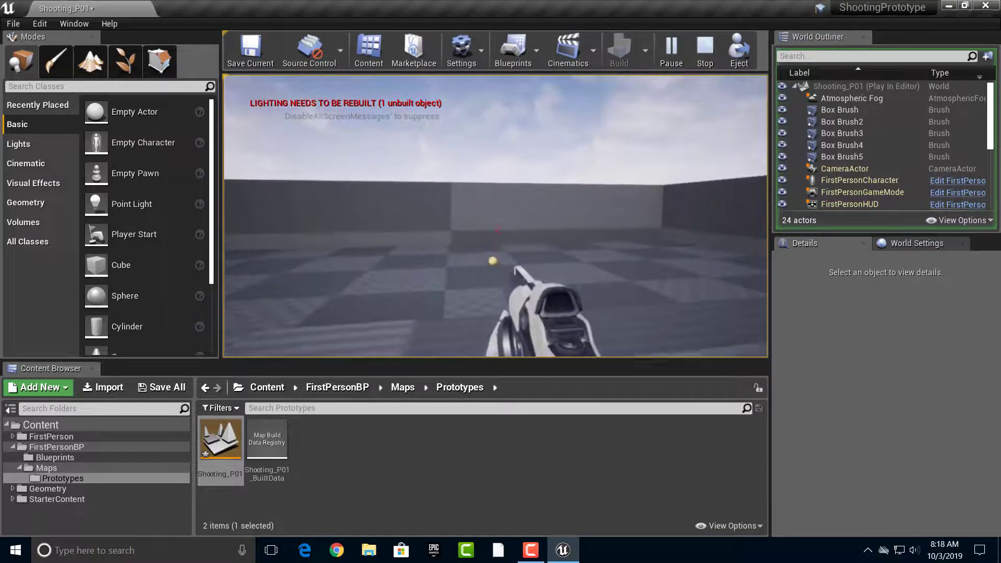
key(a)
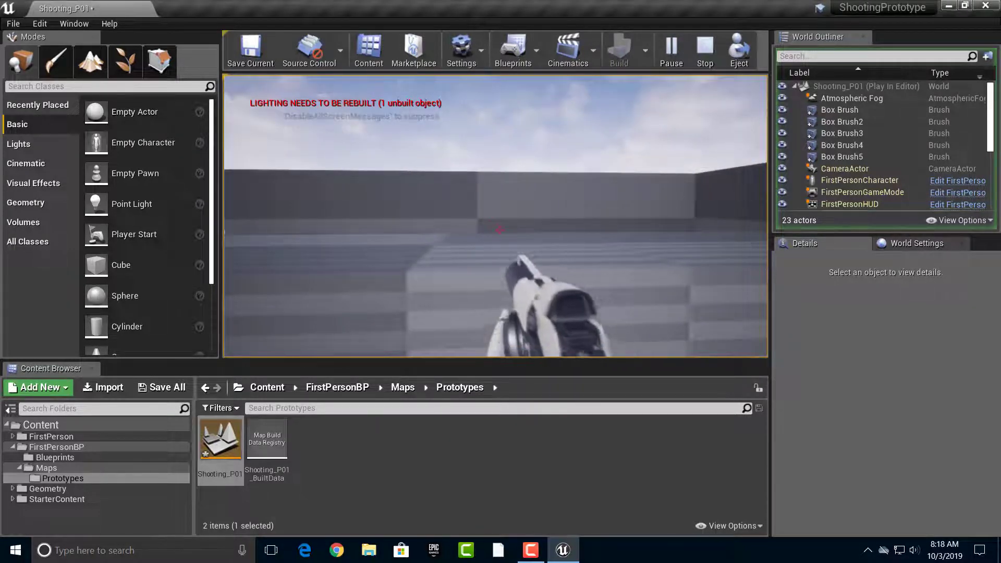
key(Escape)
Lower the middle wall to a Z location of -10
click(484, 245)
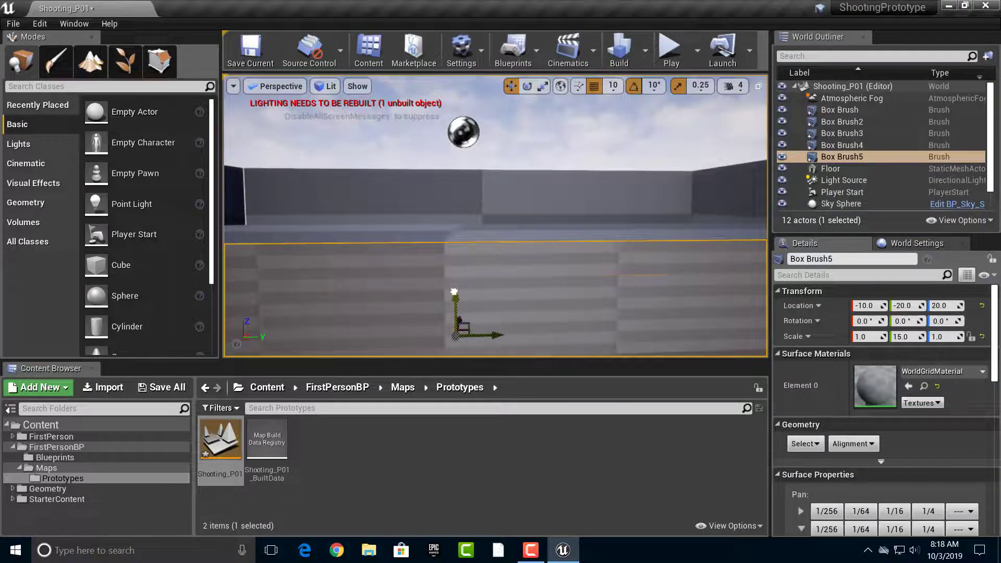
drag(454, 292, 454, 329)
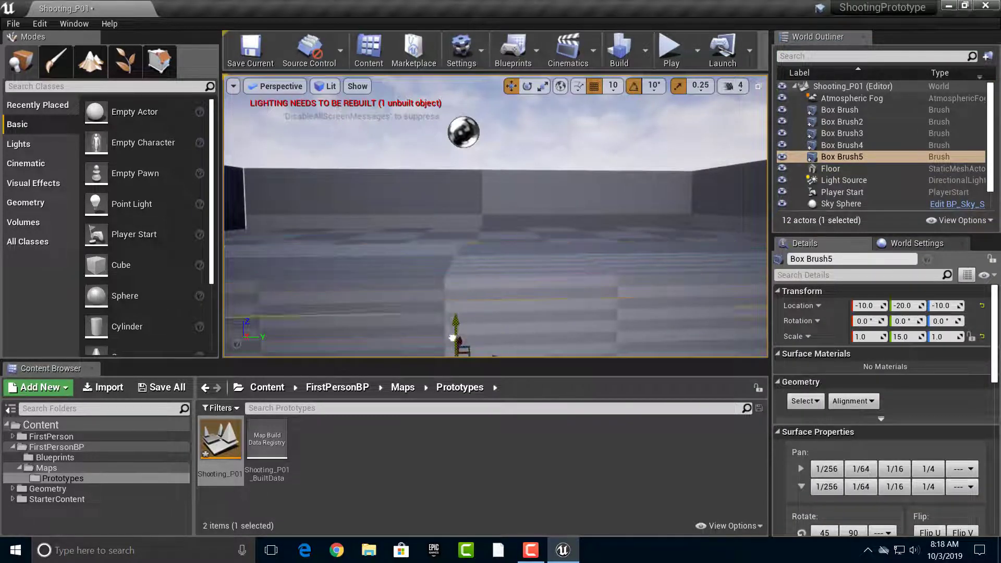
Duplicate the low middle wall straight upward as an overhead beam at a Z location of about 500
right_drag(477, 257, 318, 207)
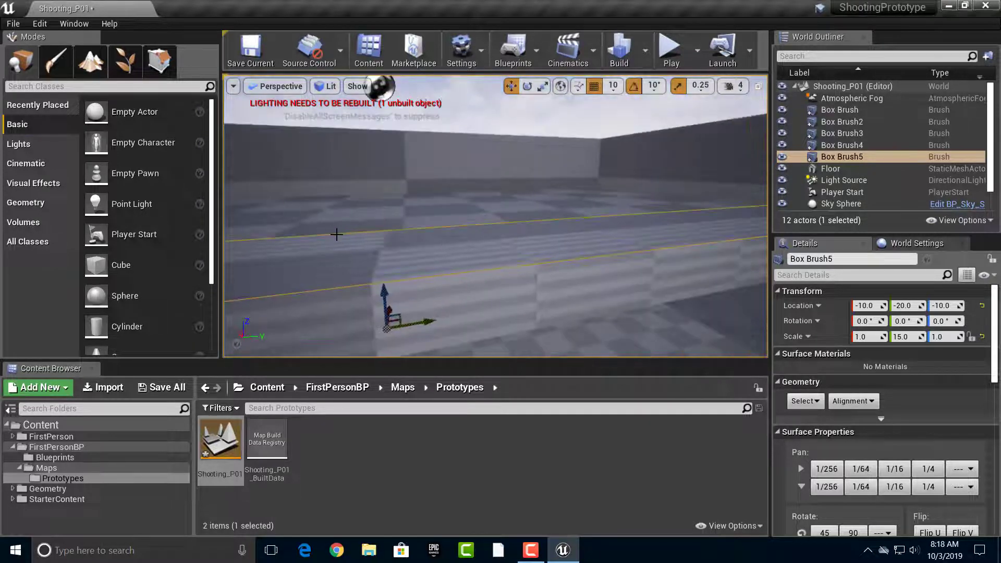
mouse_move(389, 221)
right_down()
mouse_move(452, 212)
mouse_move(459, 167)
right_up()
right_drag(477, 211, 477, 211)
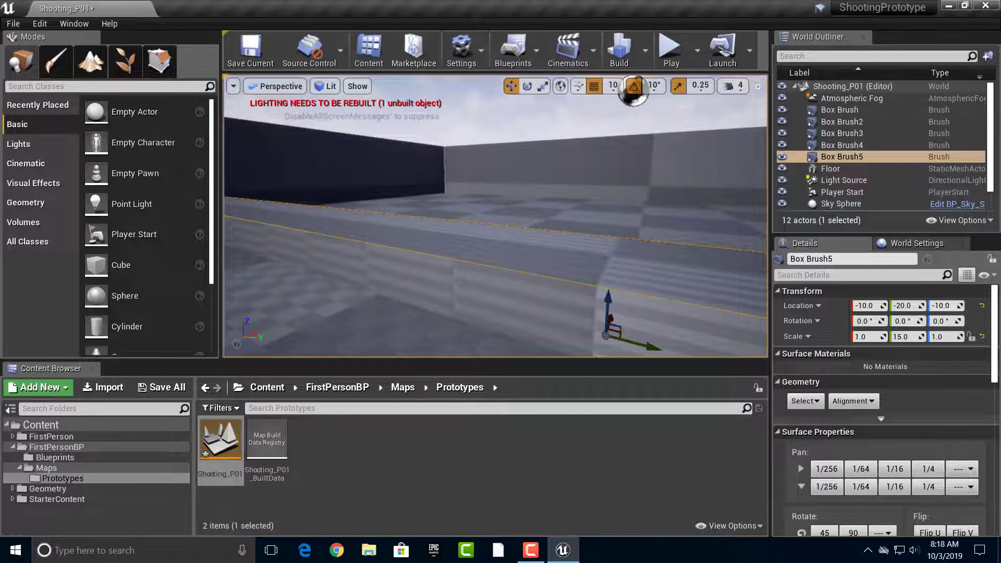
right_drag(522, 300, 522, 301)
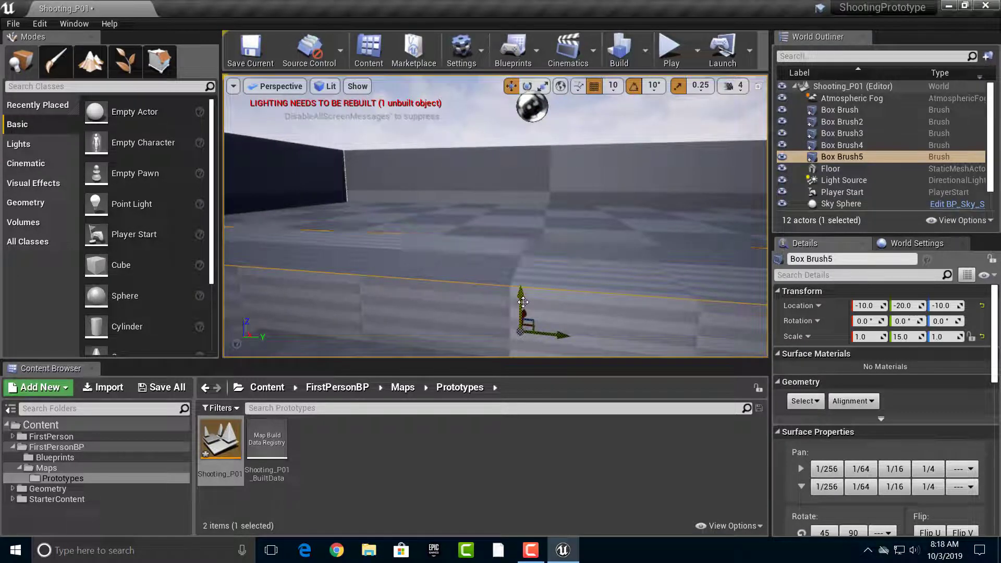
mouse_move(523, 301)
alt+mouse_down()
mouse_move(523, 172)
mouse_move(547, 129)
mouse_move(527, 102)
alt+mouse_up()
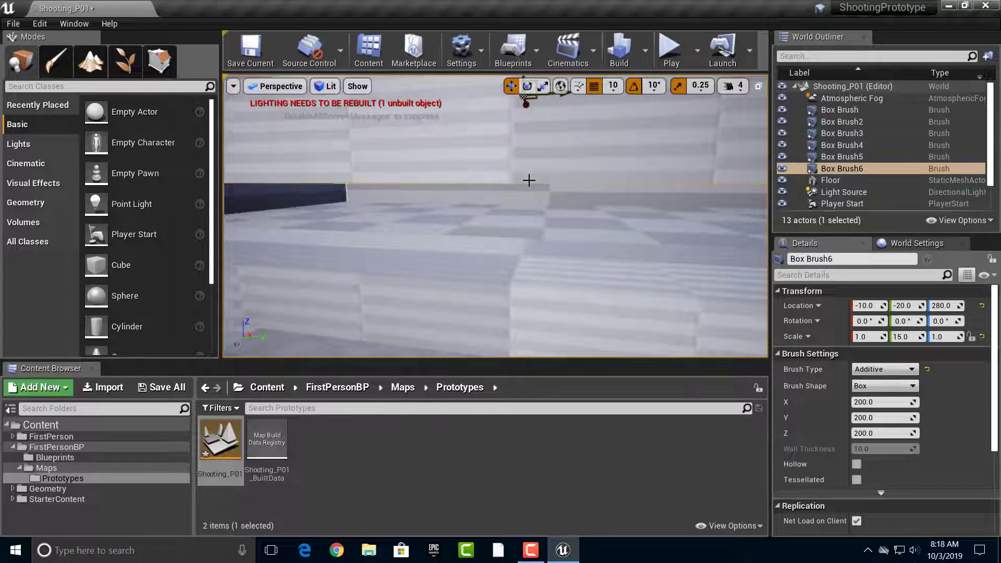
scroll(529, 180, down, 5)
drag(504, 135, 508, 93)
mouse_move(490, 177)
right_down()
mouse_move(567, 186)
mouse_move(657, 177)
mouse_move(636, 181)
mouse_move(525, 146)
right_up()
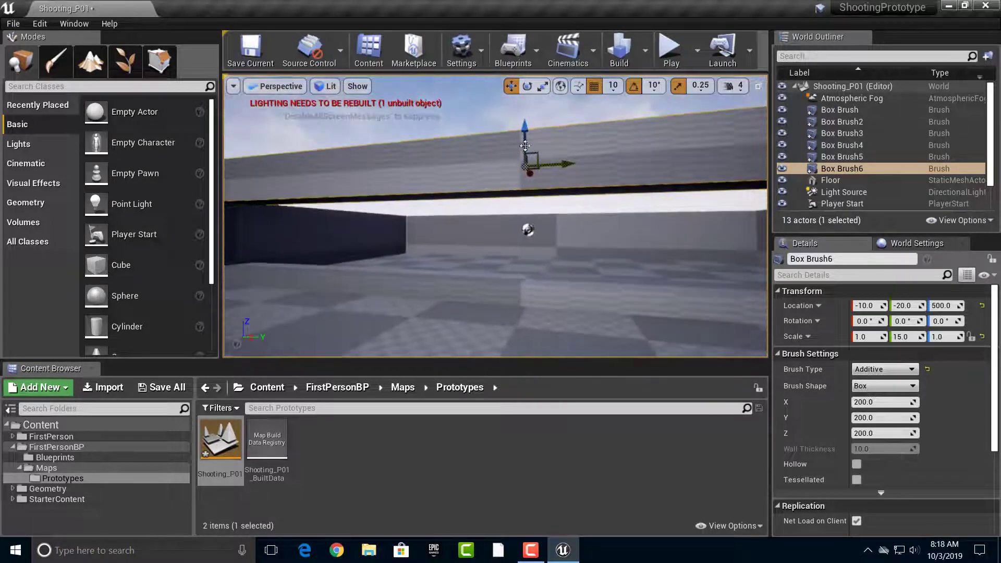
drag(529, 135, 527, 141)
Play-test the level to check the opening between the low middle wall and the overhead beam
right_drag(469, 247, 556, 257)
right_click(468, 248)
text(w)
click(437, 217)
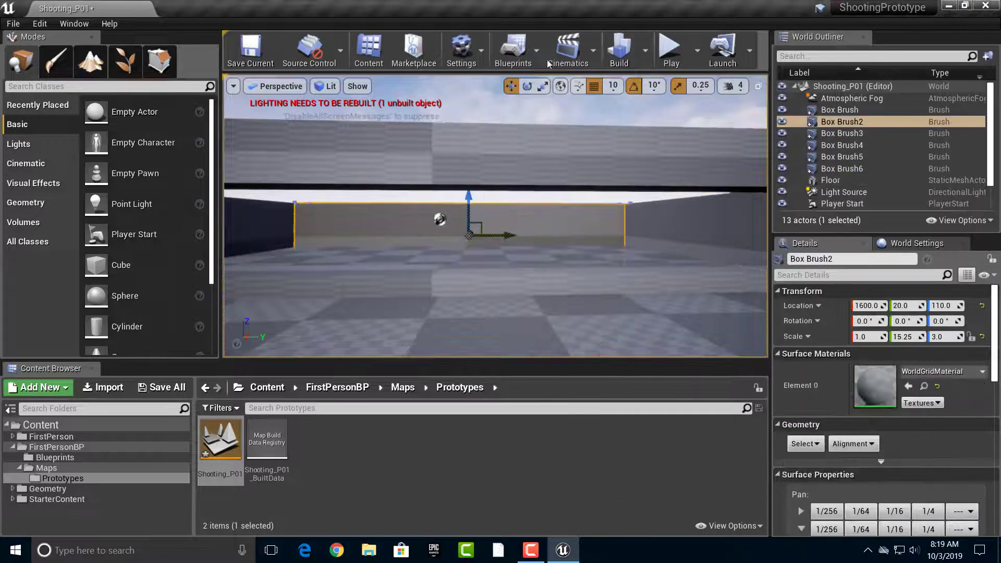
click(669, 49)
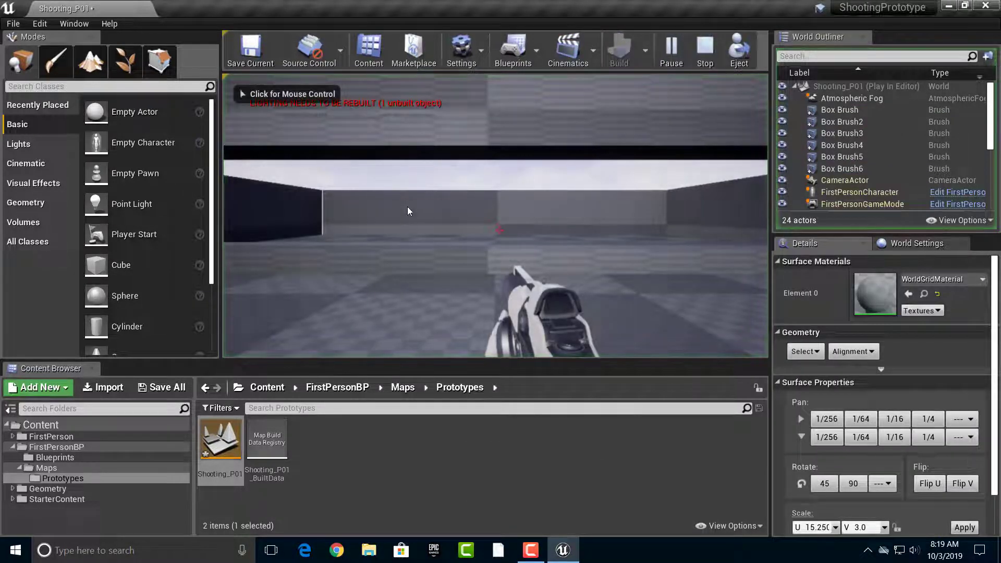
click(424, 212)
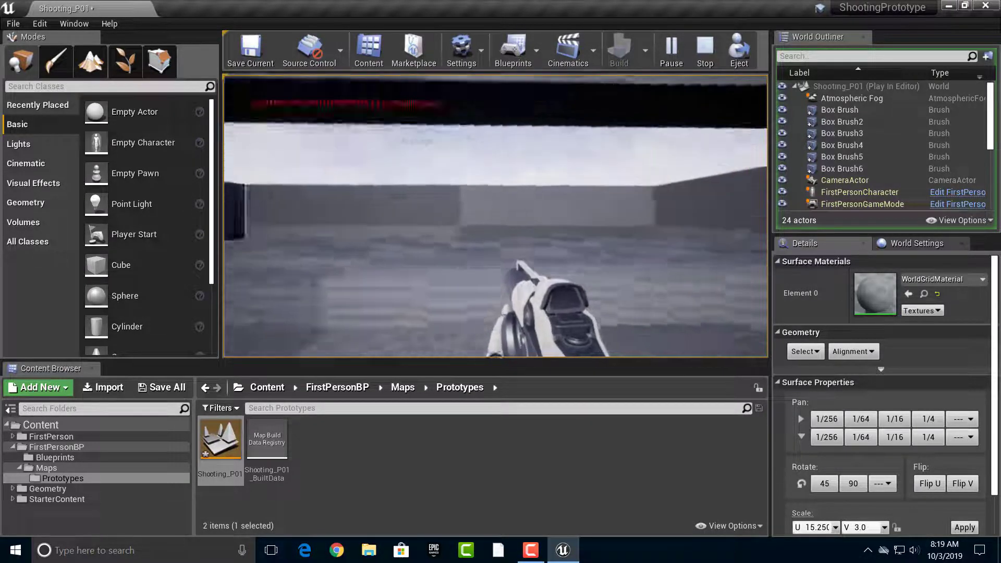
key(Escape)
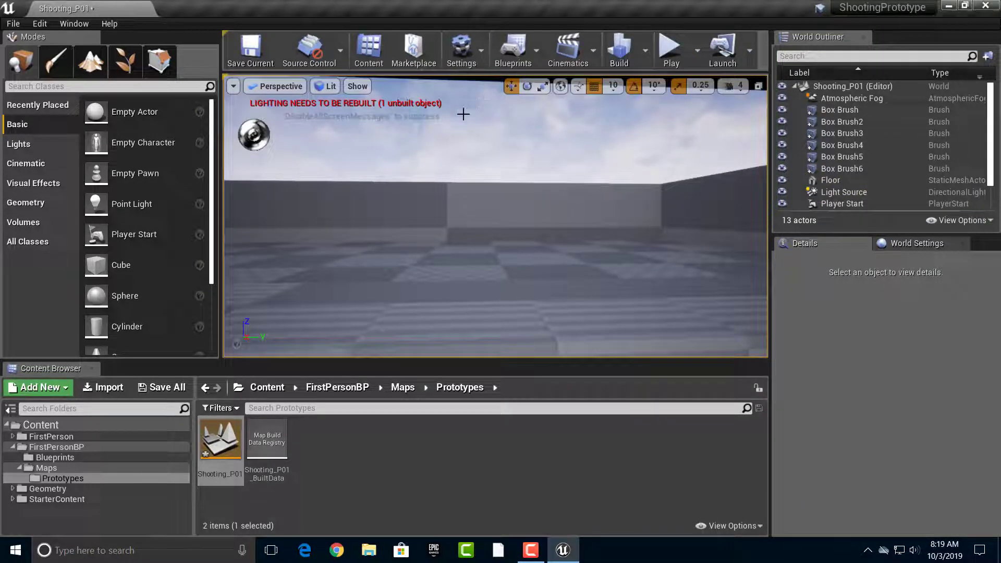
Set the far wall's Z scale to 5 and raise it to a Z location of 480
click(456, 189)
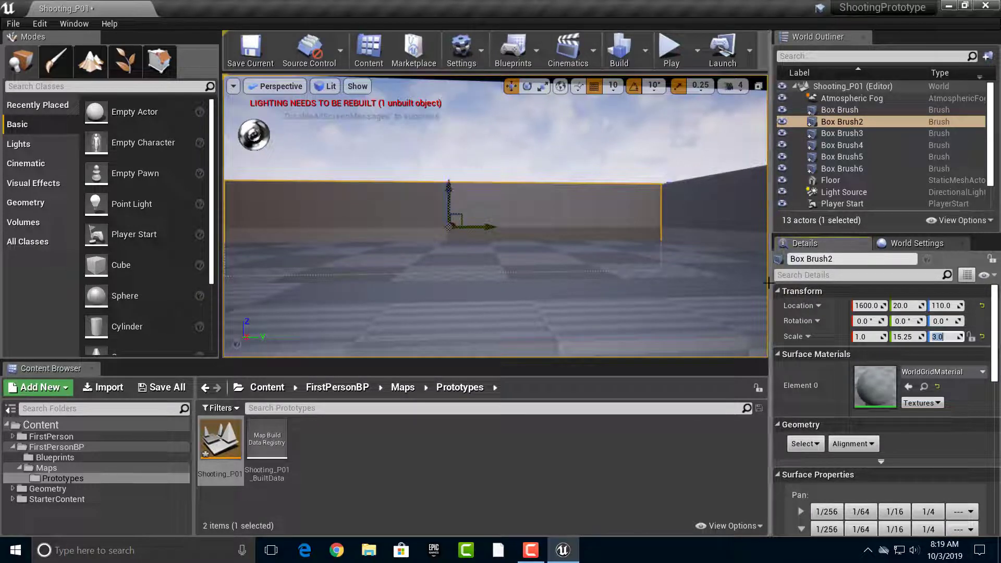
key(Return)
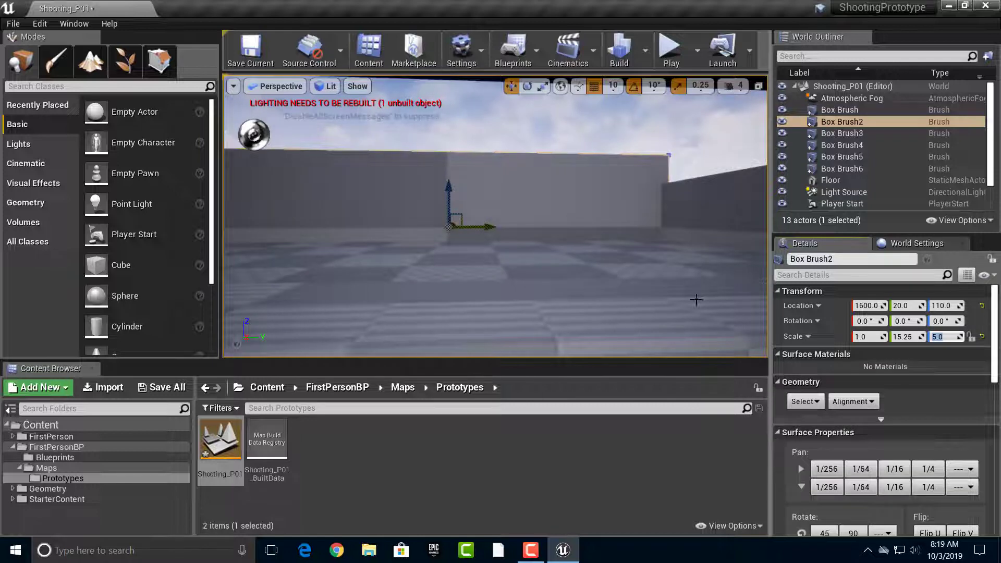
drag(448, 194, 447, 186)
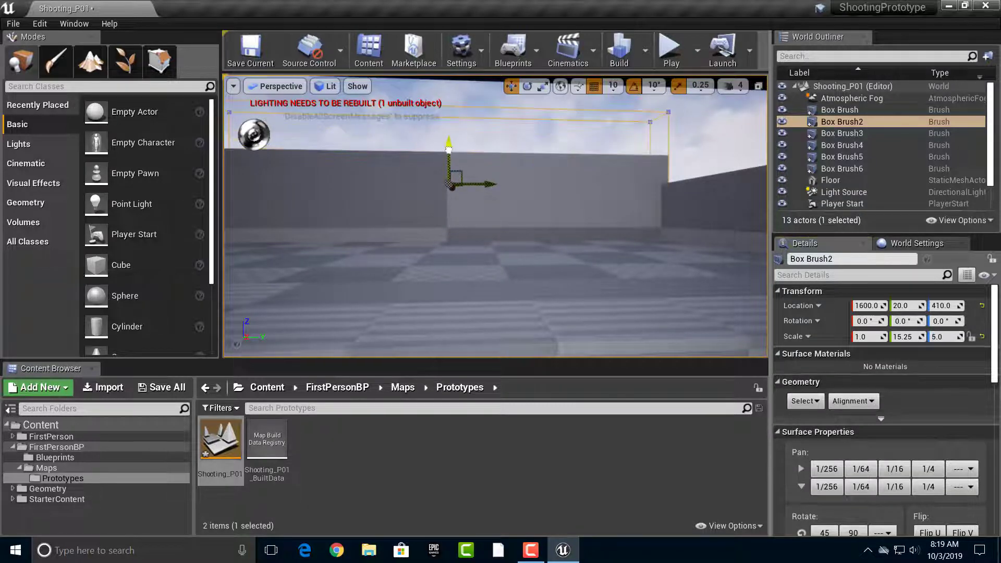
mouse_move(448, 149)
mouse_down()
mouse_move(451, 121)
mouse_move(449, 137)
mouse_up()
Increase the far wall's Z scale to 7
click(938, 336)
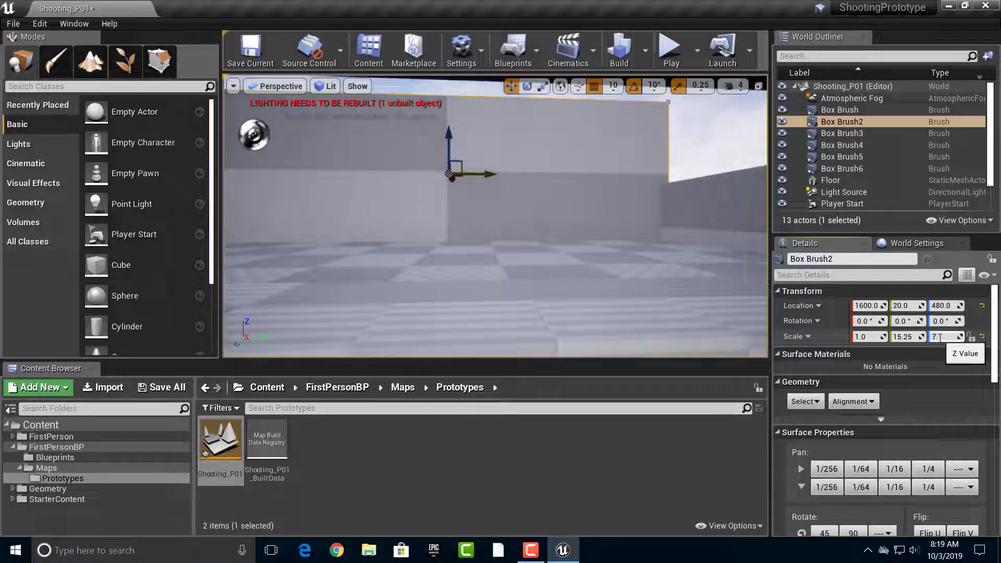
text(7)
key(Return)
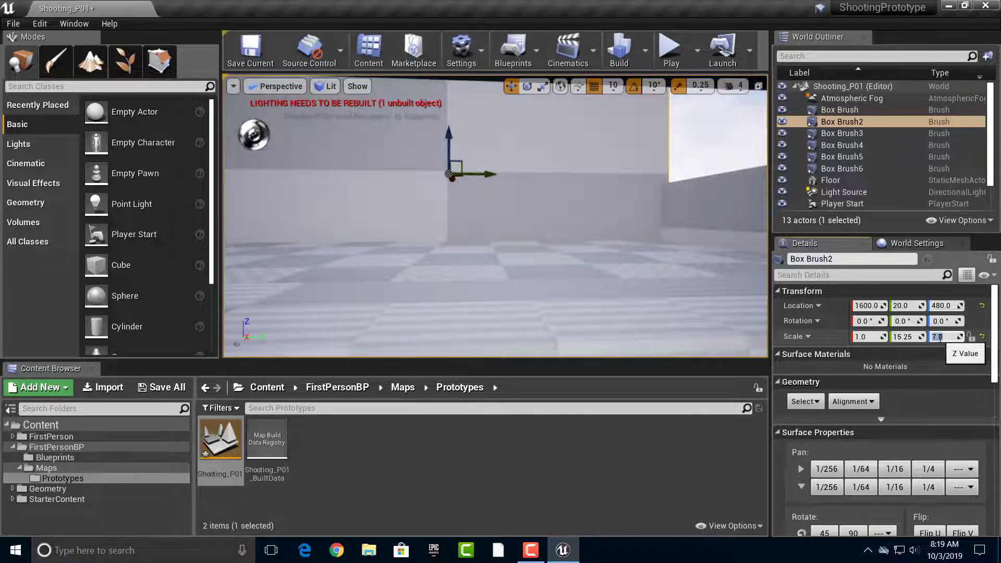
Play-test the level to check the height of the enlarged far wall beyond the overhead beam
right_drag(528, 184, 511, 169)
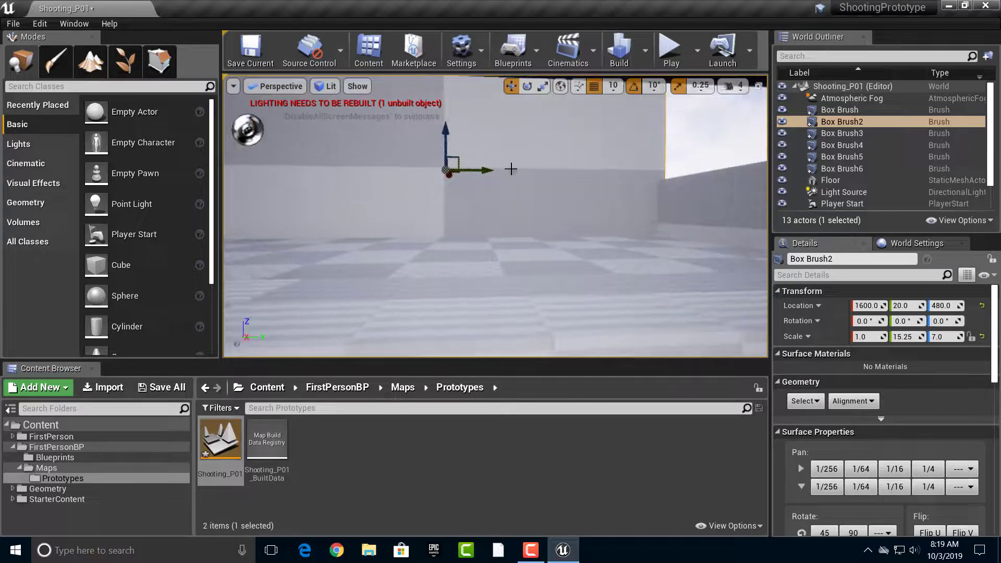
click(673, 47)
click(392, 211)
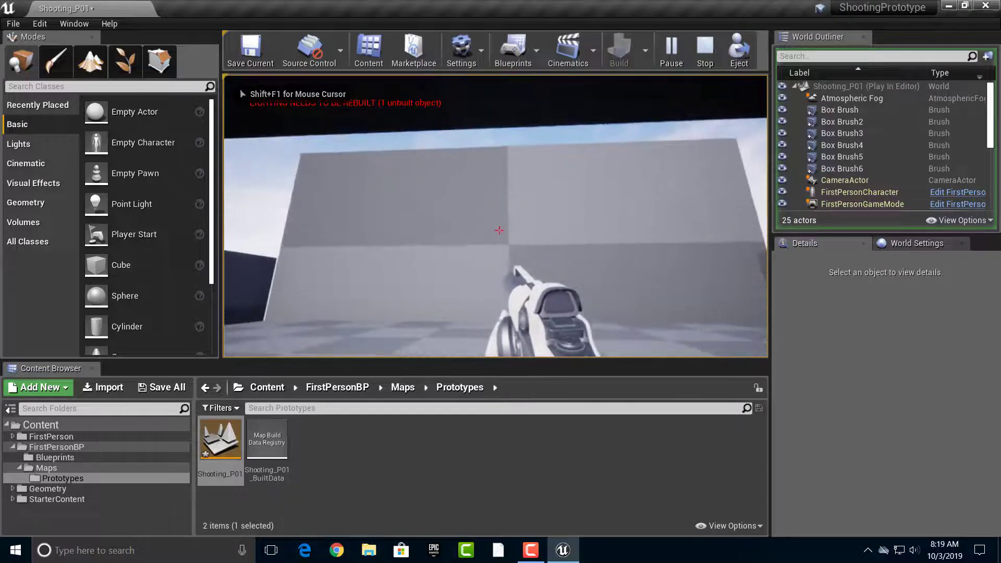
key(Escape)
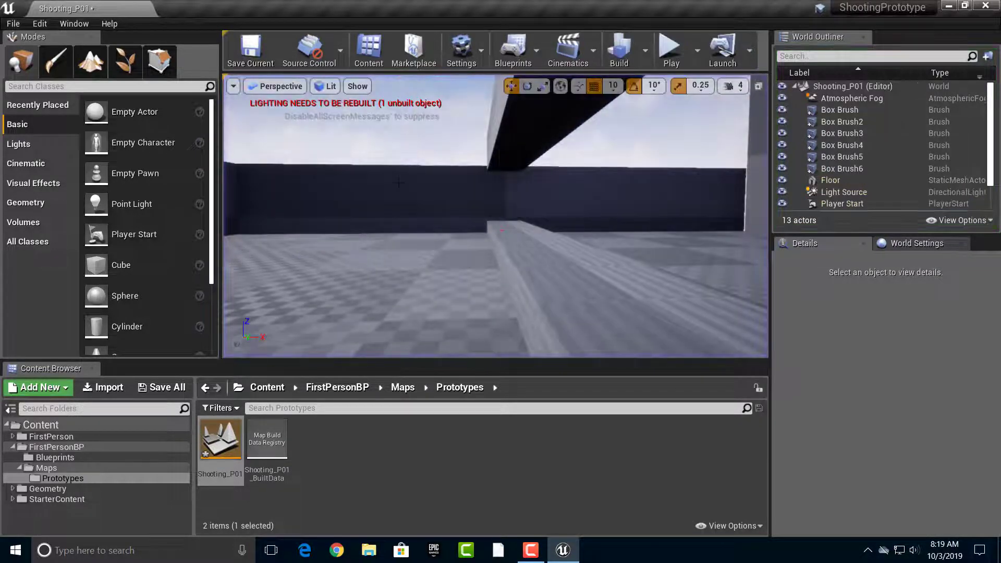
Select both opposite side walls together in the top view and set their Z scale to 5
click(393, 211)
click(276, 86)
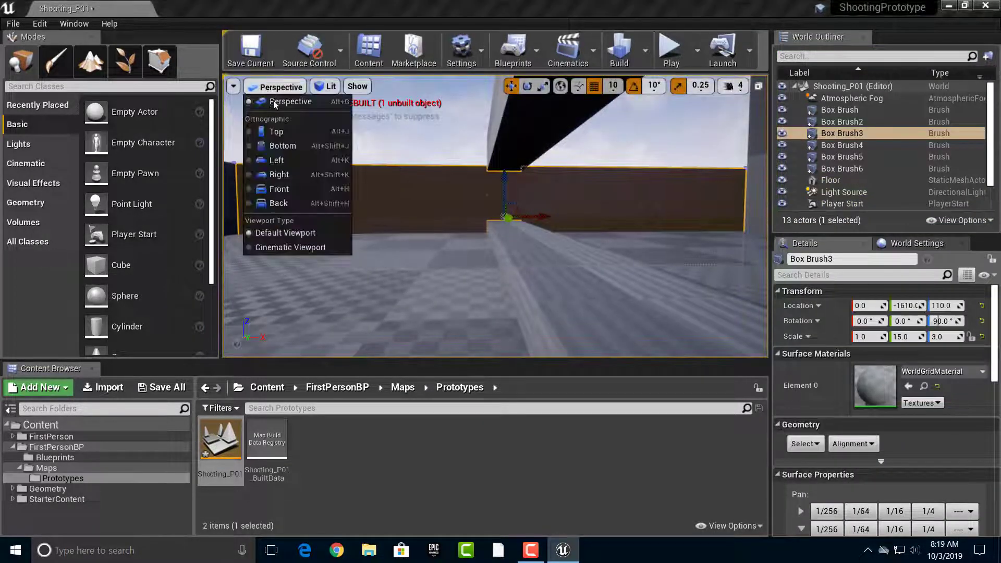
click(277, 132)
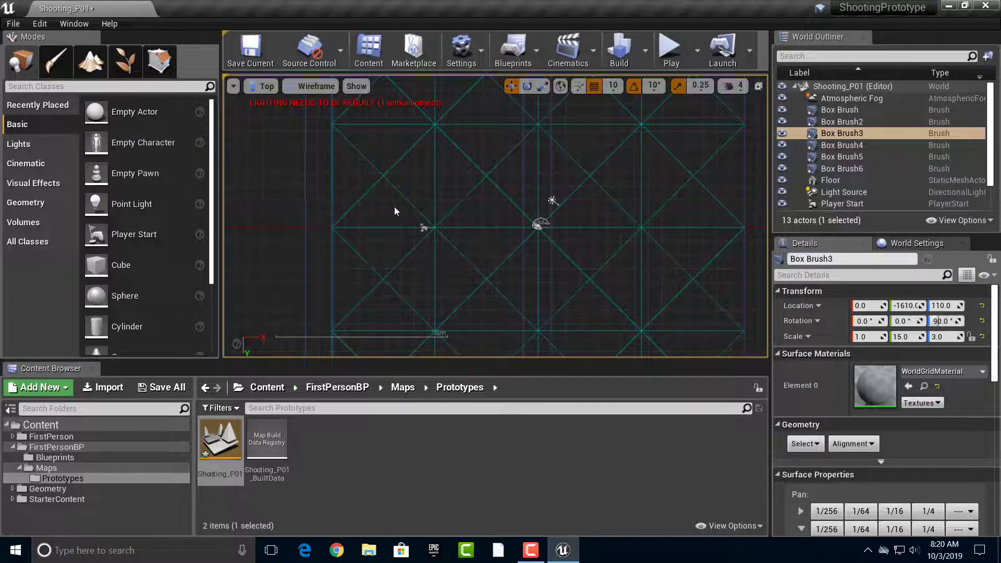
key(f)
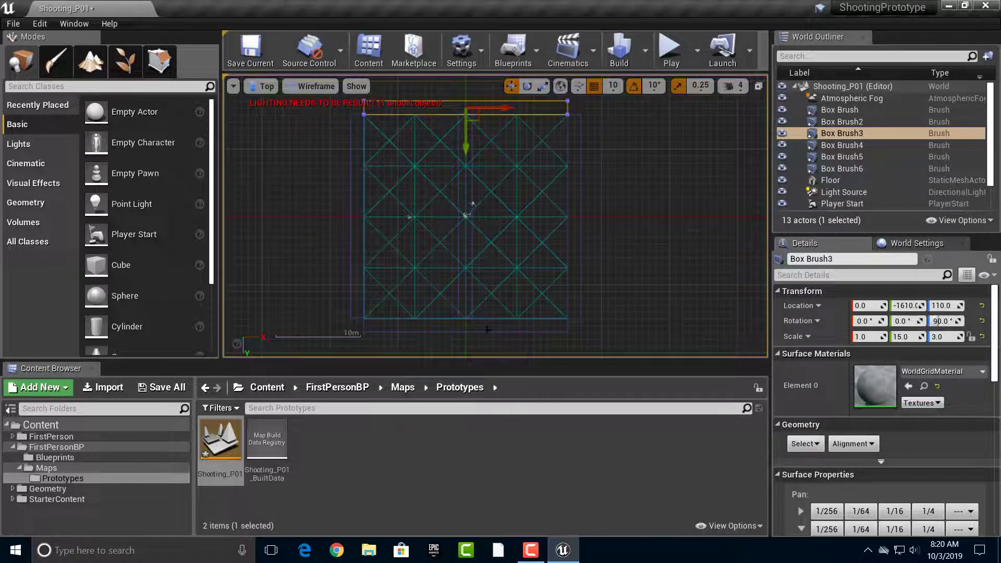
ctrl+click(487, 330)
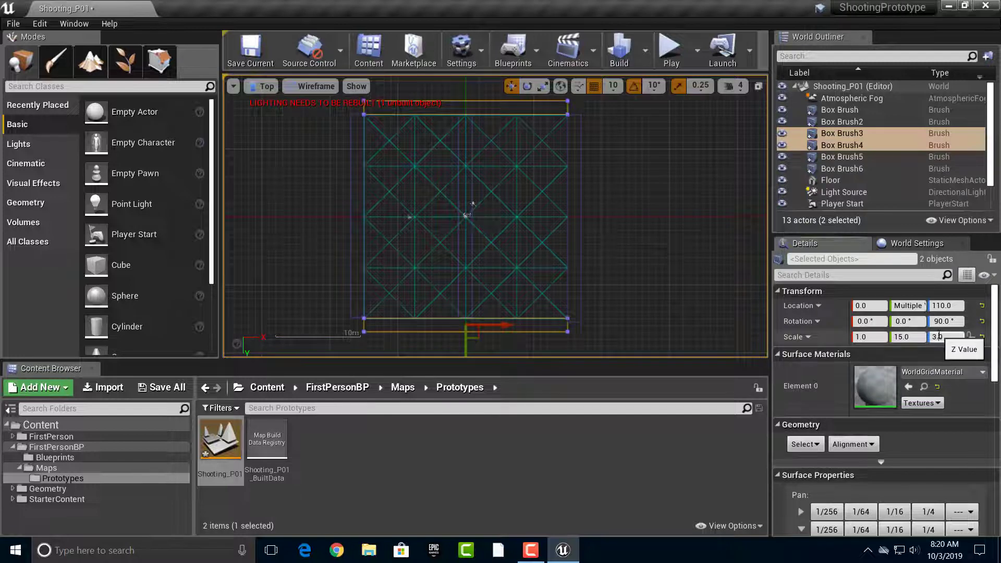
key(Return)
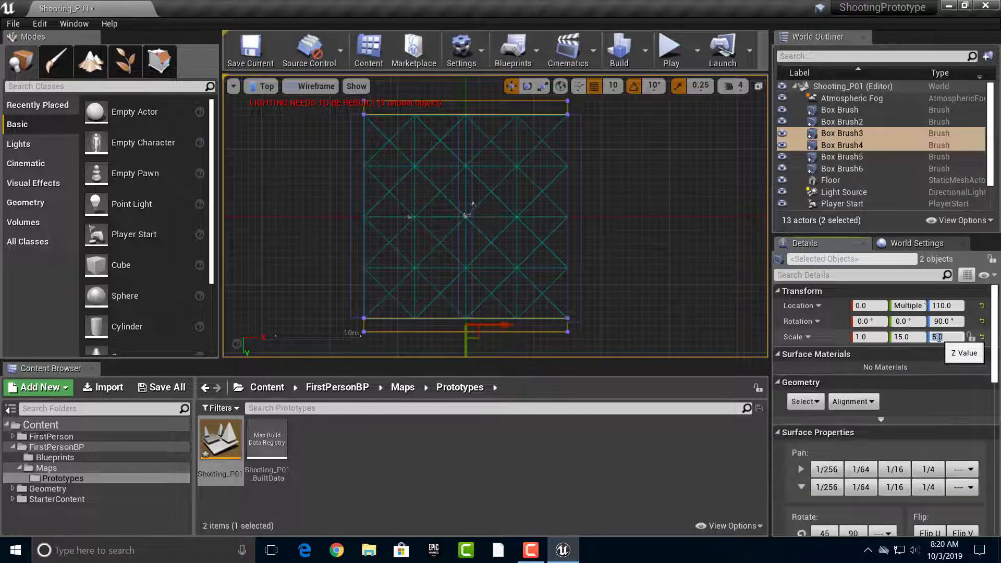
Return to the perspective view and play-test the level, moving around and shooting to check the taller side walls
click(263, 87)
click(281, 94)
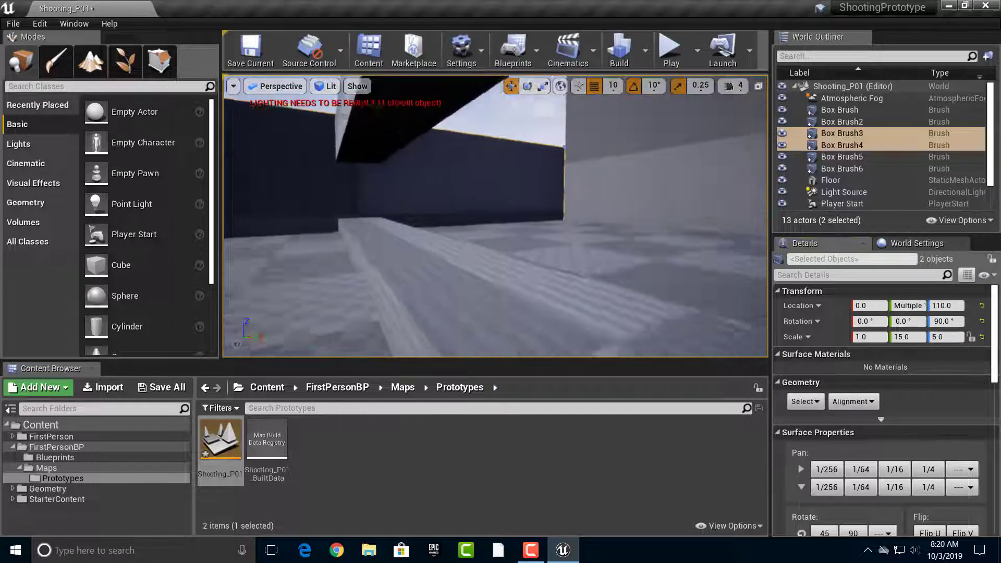
right_drag(495, 216, 560, 212)
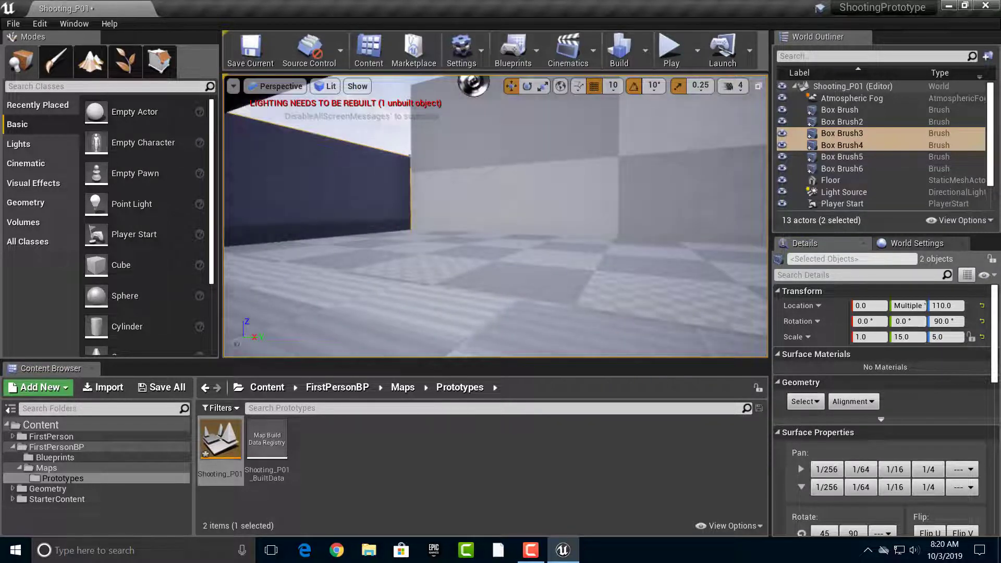
drag(517, 193, 564, 291)
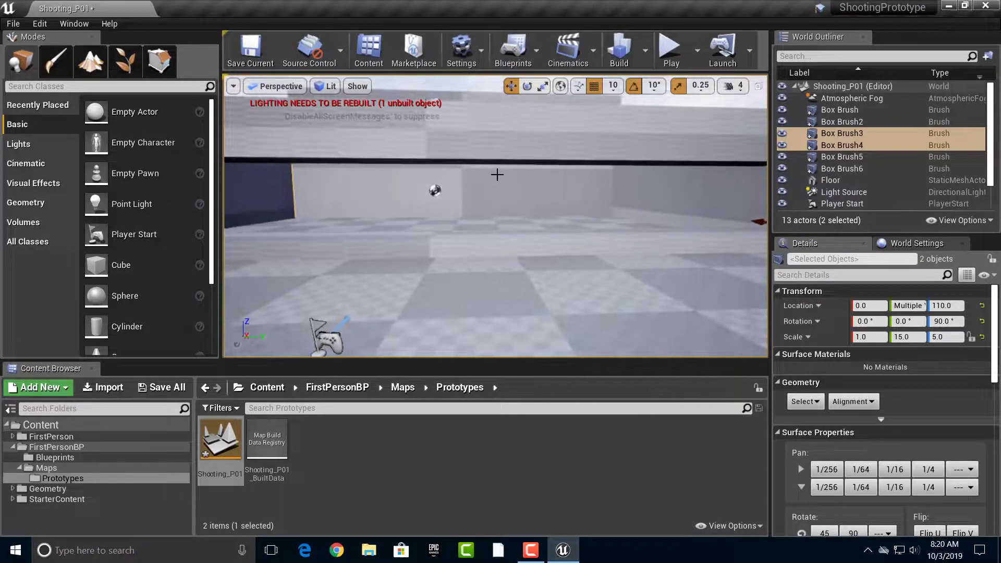
click(668, 49)
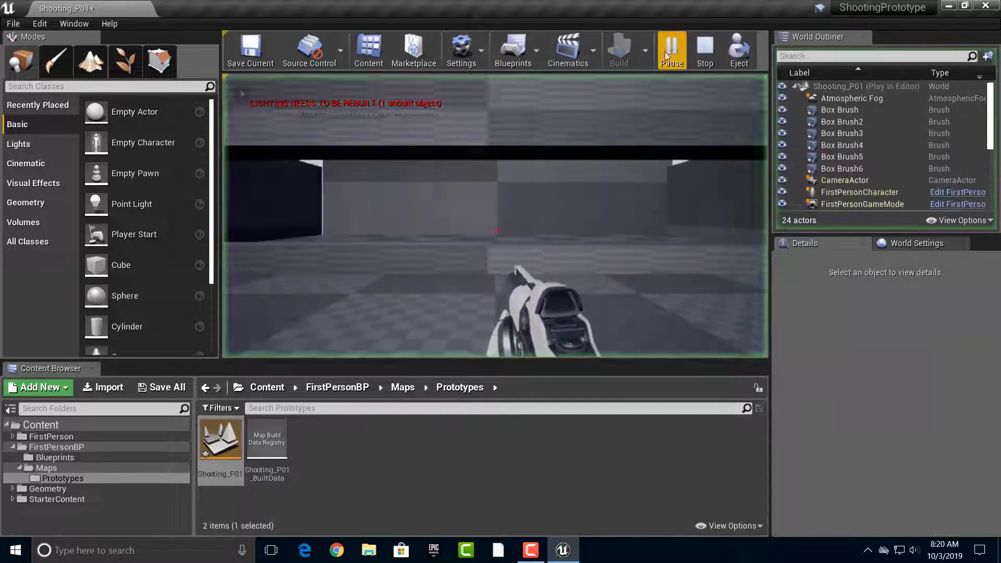
click(501, 113)
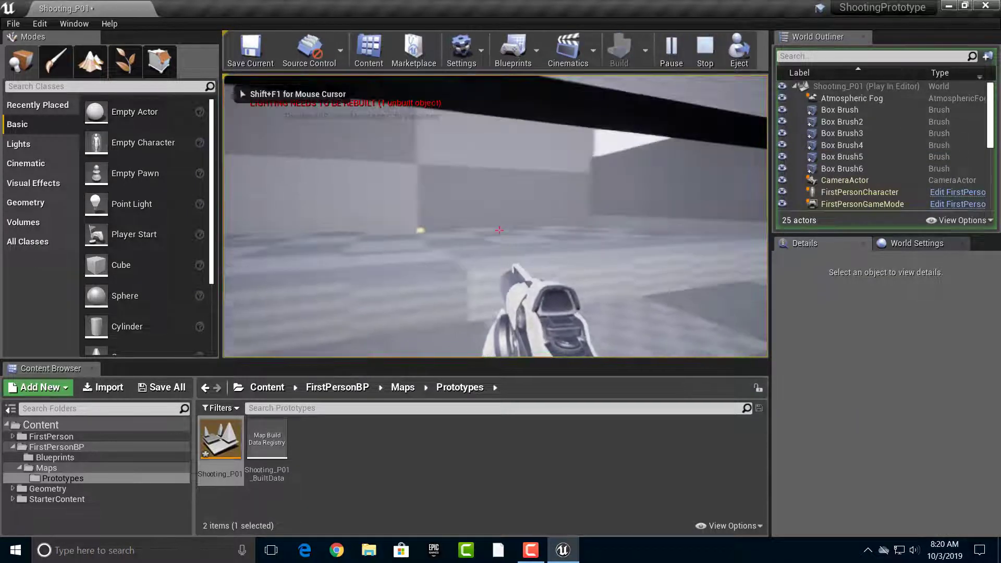
click(499, 230)
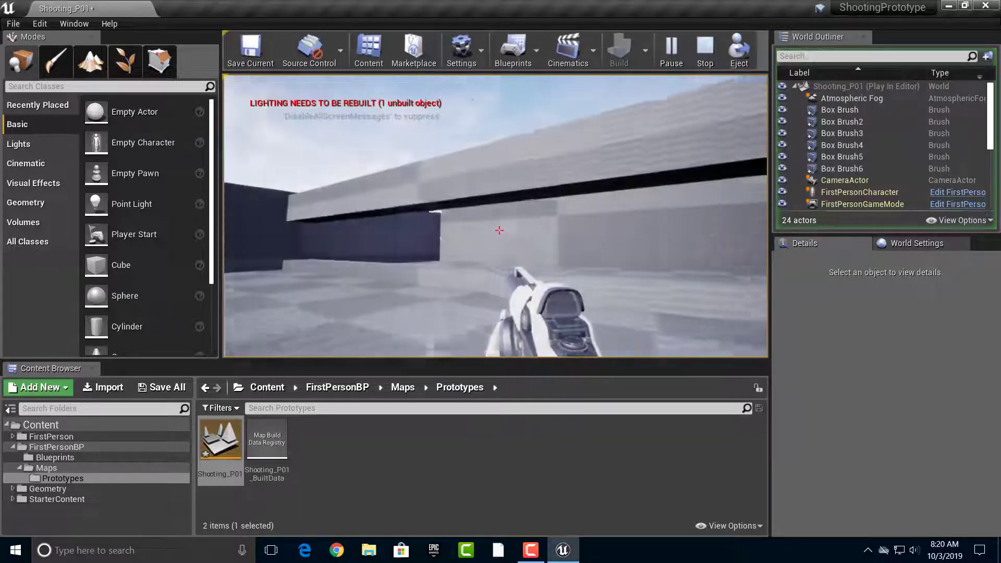
key(w)
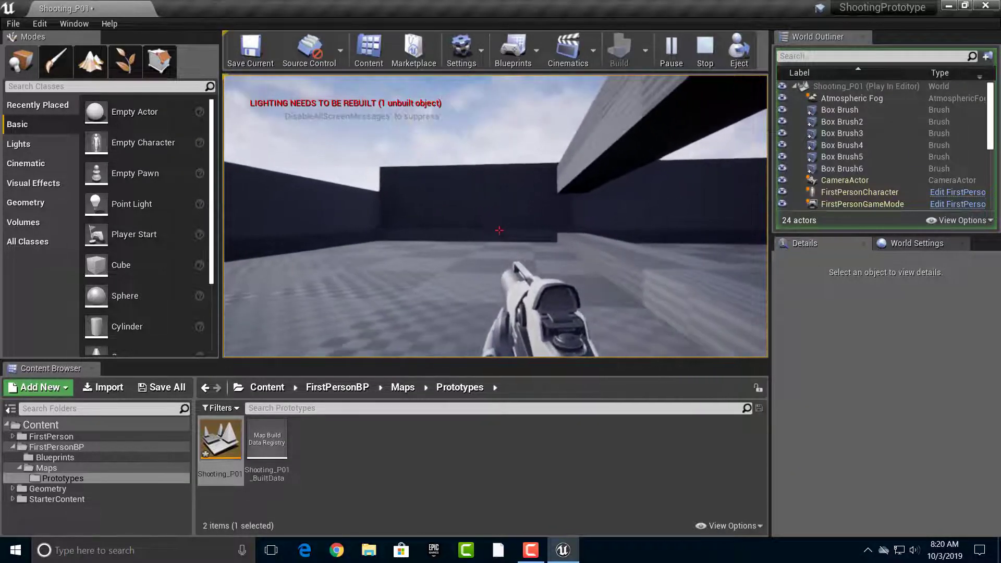